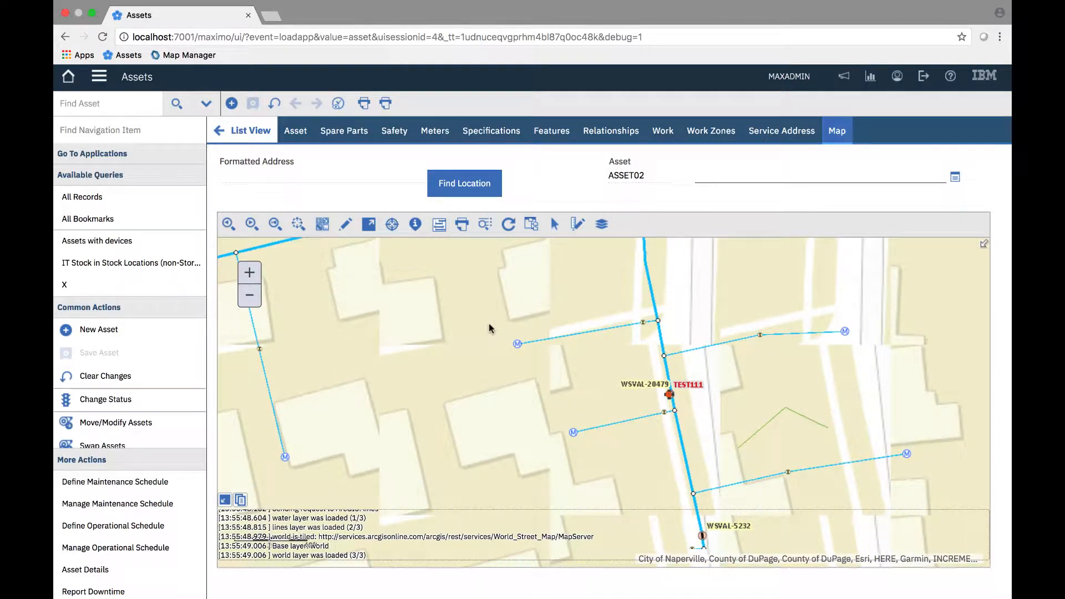
- Open the map's feature selection tool and review the available spatial relationship options
left_click(555, 225)
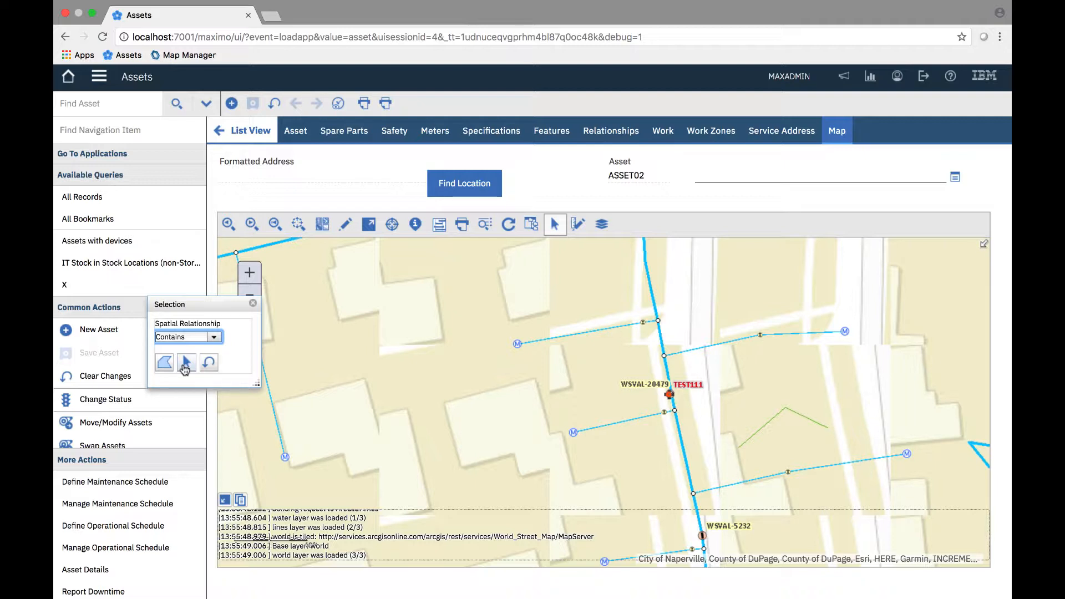
left_click(214, 339)
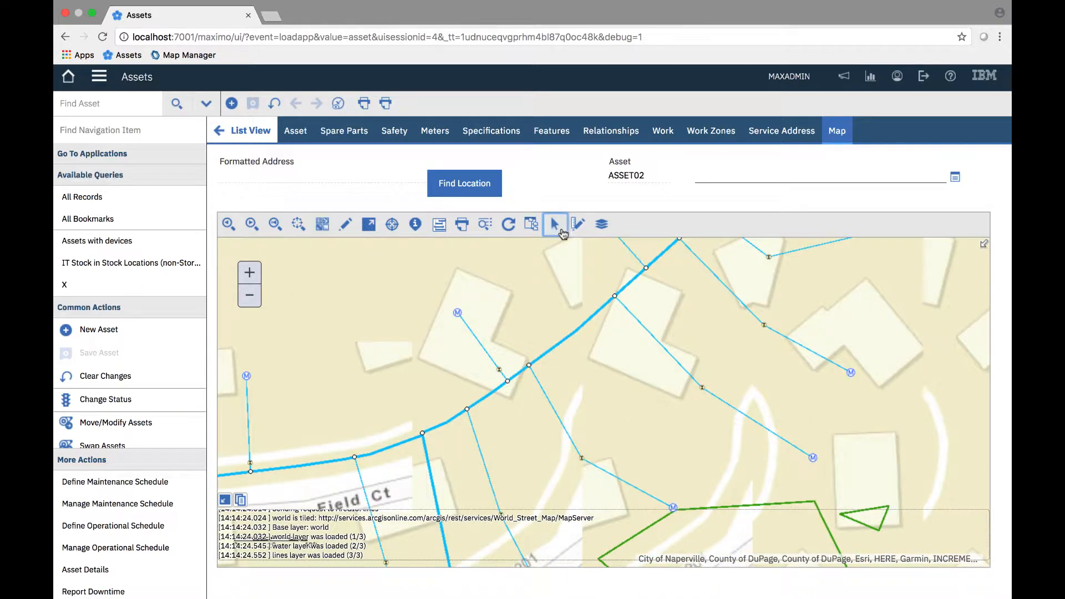
left_click(552, 217)
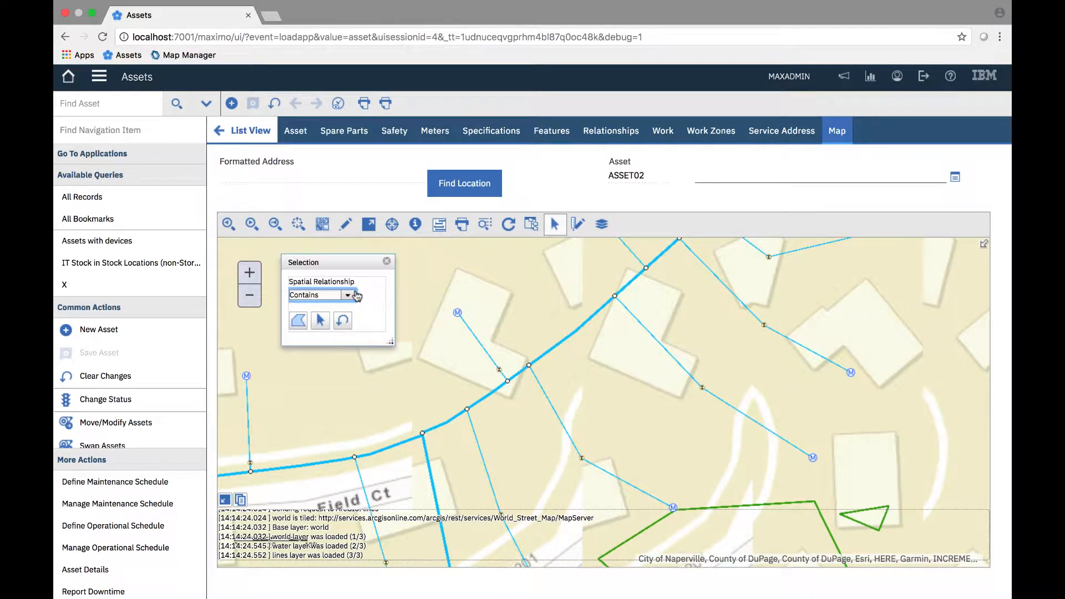
- Select map features with the Intersects relationship by drawing a four-sided area over the service line northwest of the Field Ct cul-de-sac
left_click(349, 297)
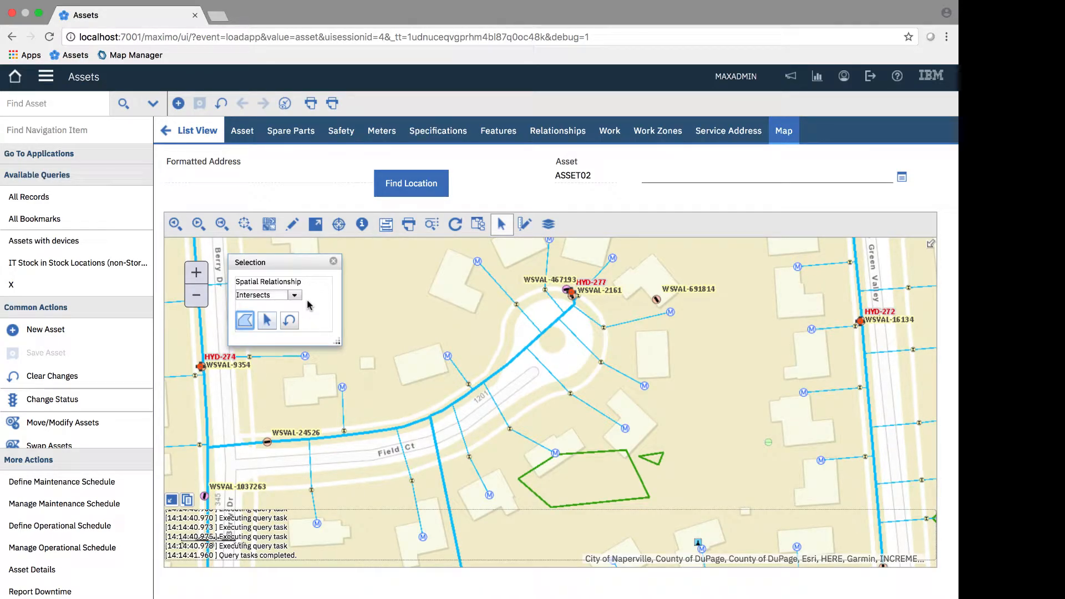
left_click(458, 249)
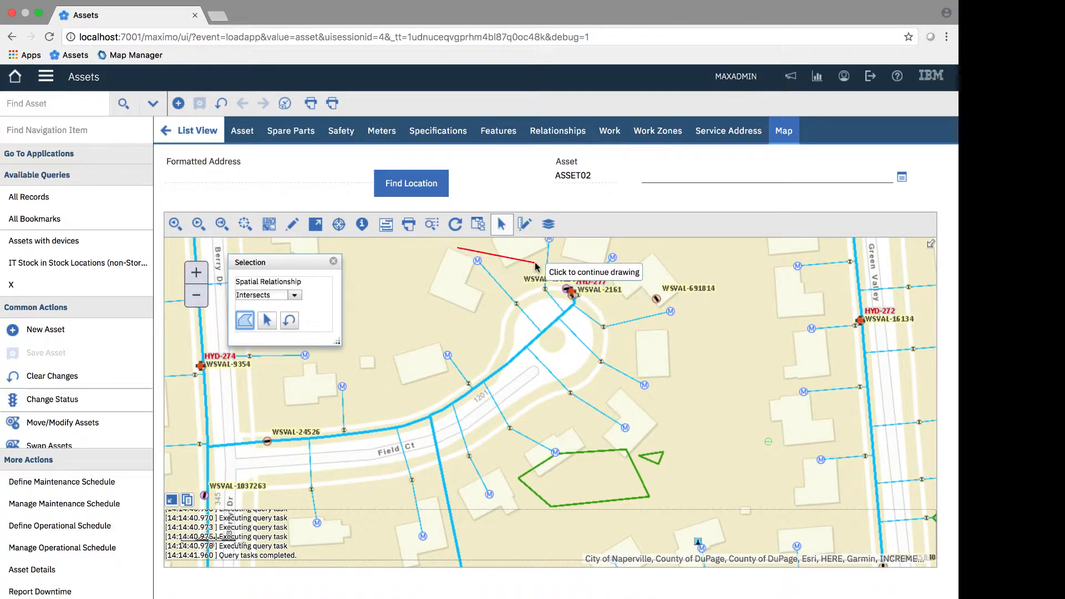
left_click(536, 262)
left_click(537, 317)
double_click(477, 339)
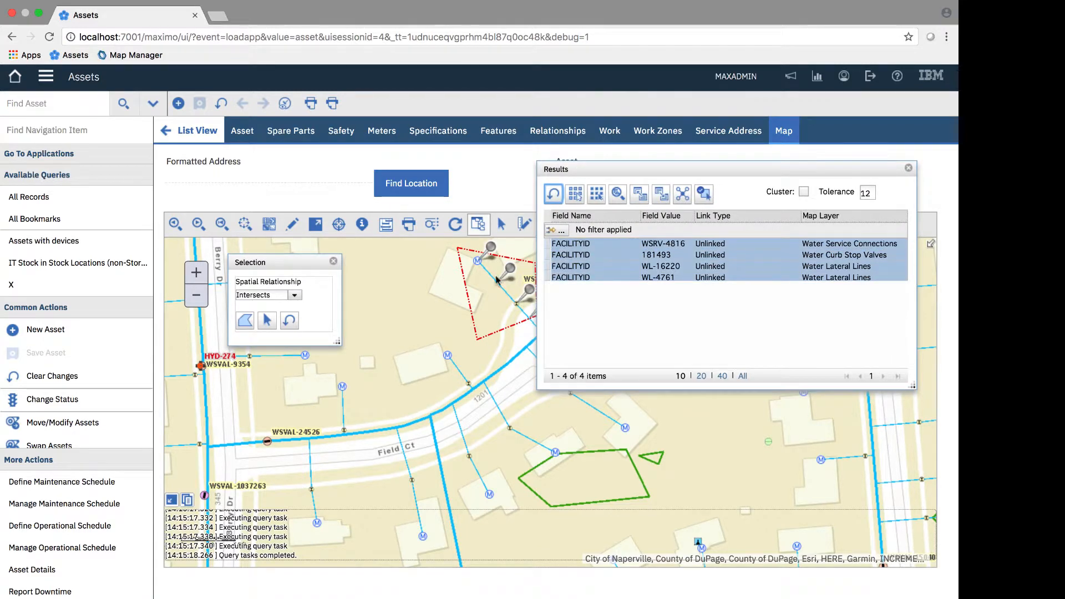
- Clear the Intersects query results and remove the drawn selection area from the map
left_click_drag(496, 281, 376, 345)
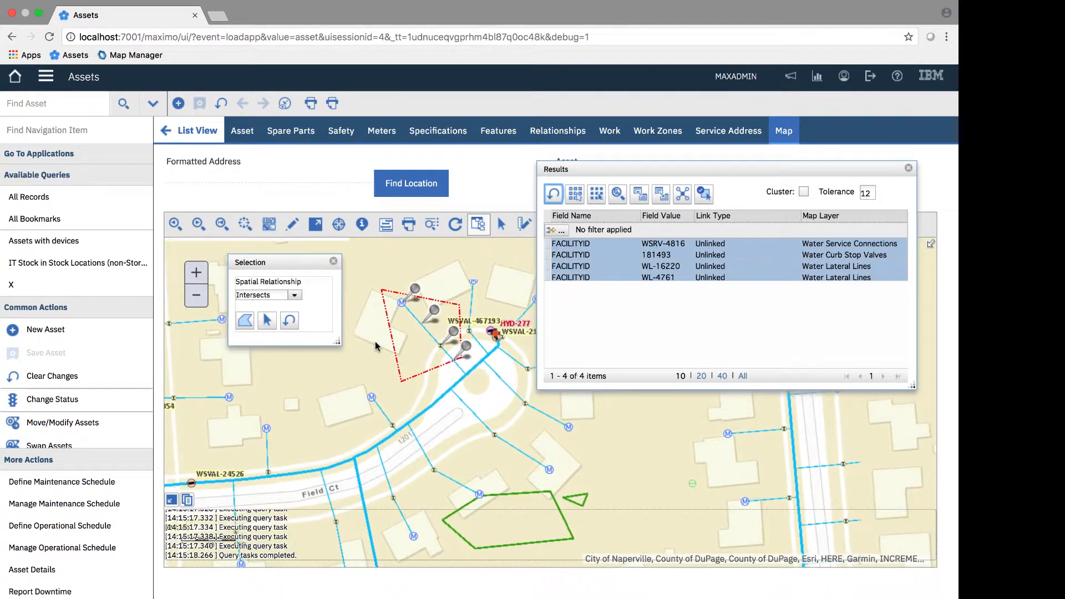
left_click(554, 194)
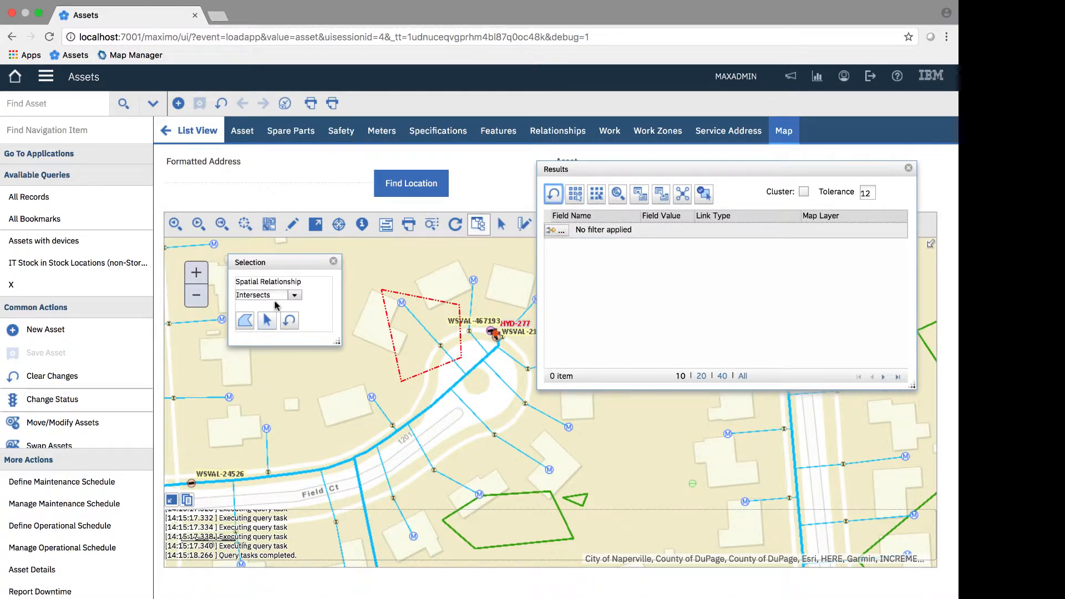
left_click(290, 322)
- Select map features with the Overlaps relationship by drawing a triangle across the western part of the larger green zone, and highlight the Pressure Zones result
left_click(295, 299)
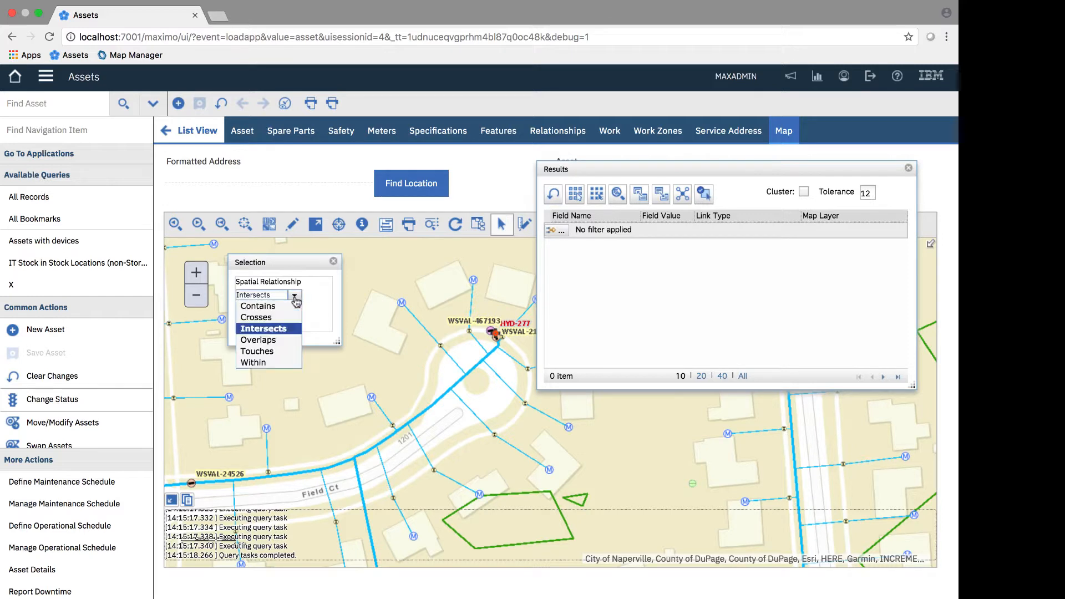
left_click(258, 341)
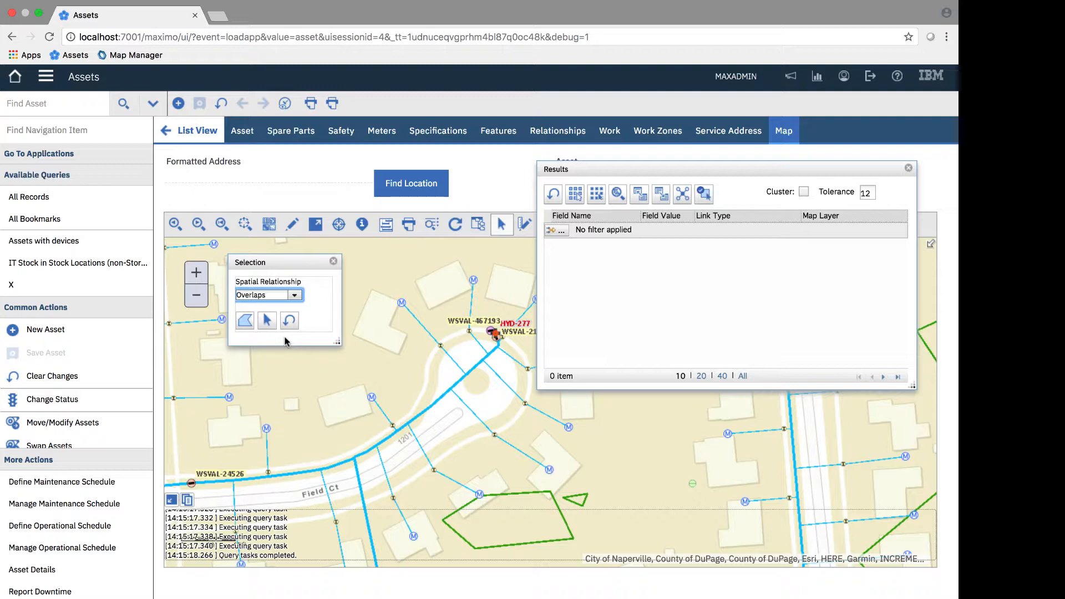
left_click_drag(442, 429, 402, 303)
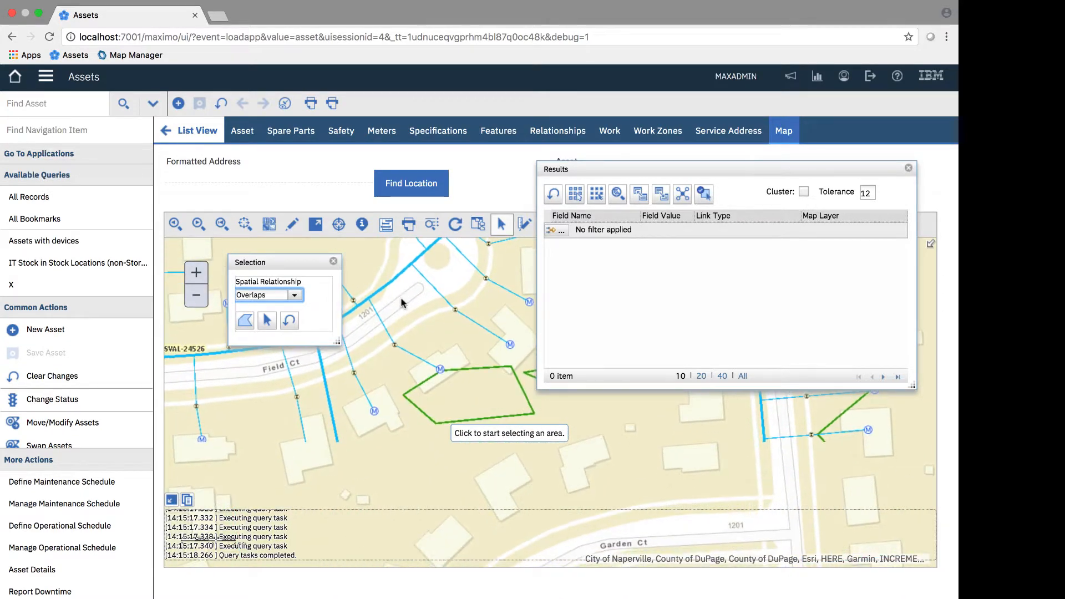
left_click(248, 323)
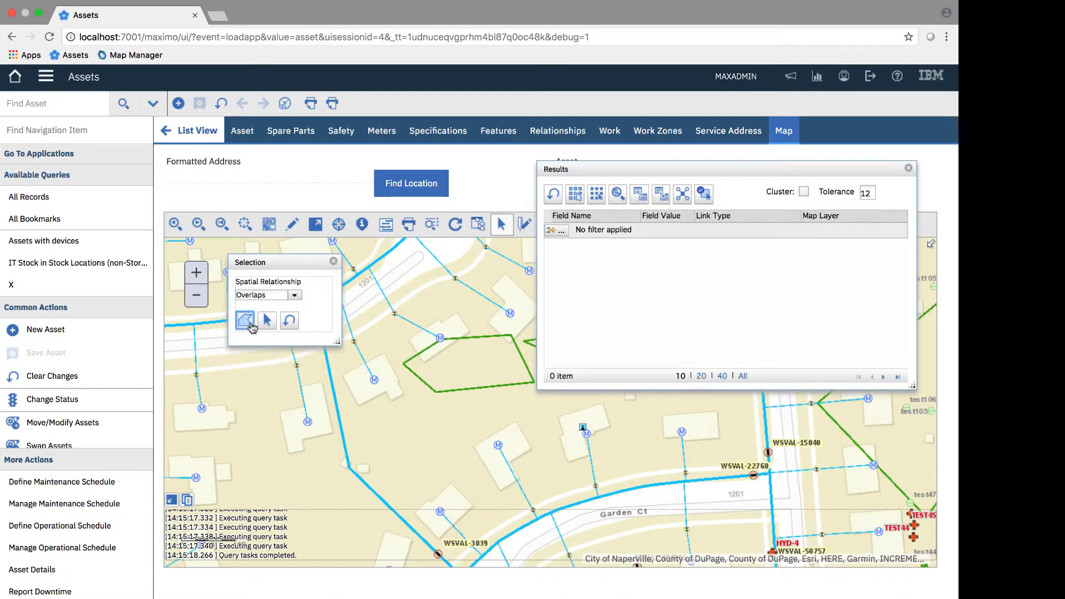
left_click(395, 331)
left_click(392, 428)
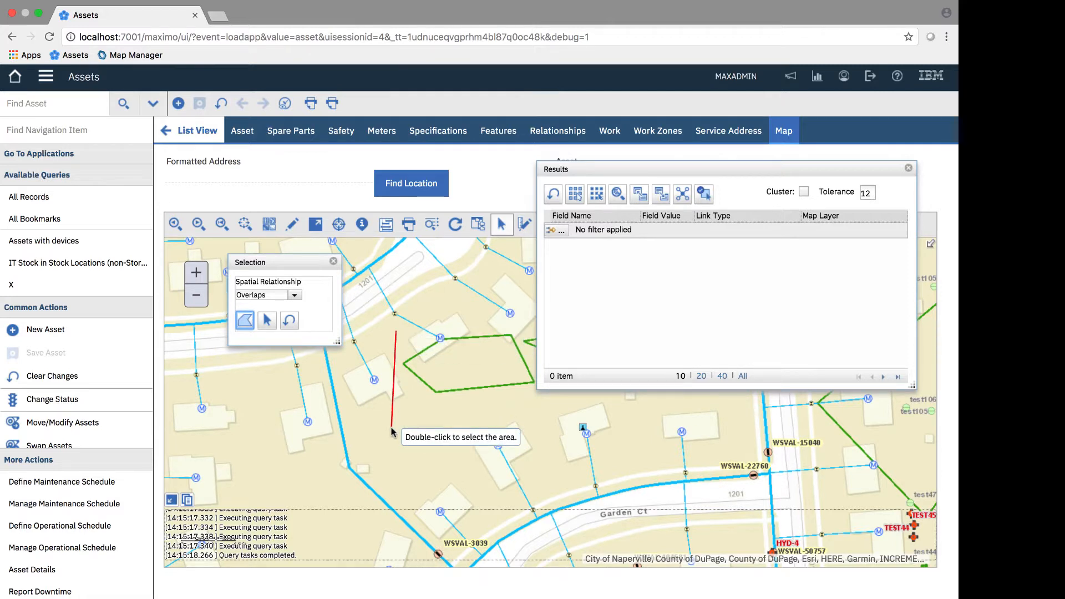
double_click(488, 332)
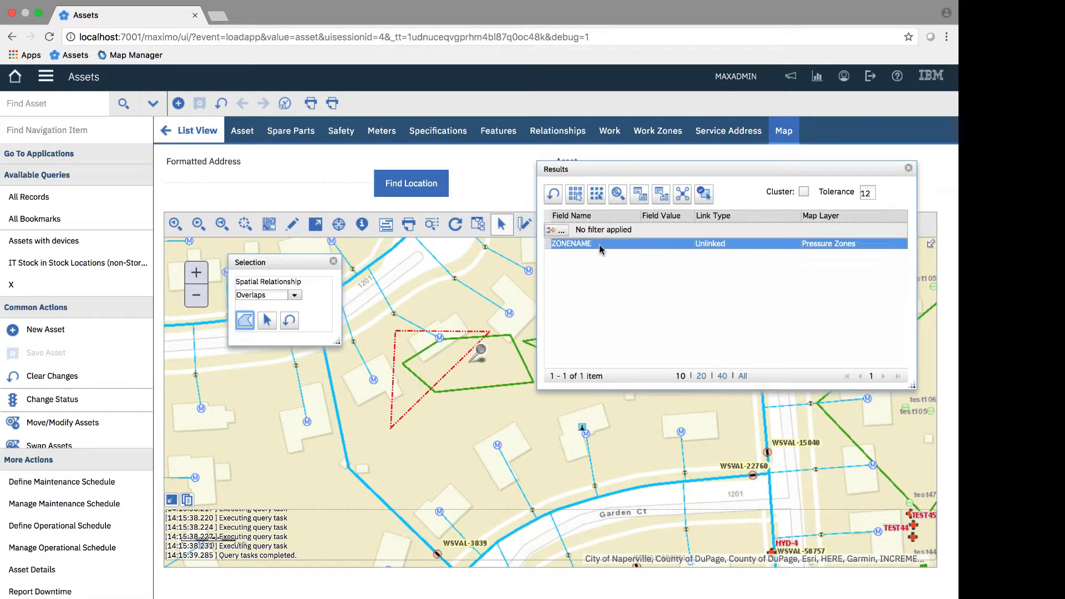
left_click(599, 246)
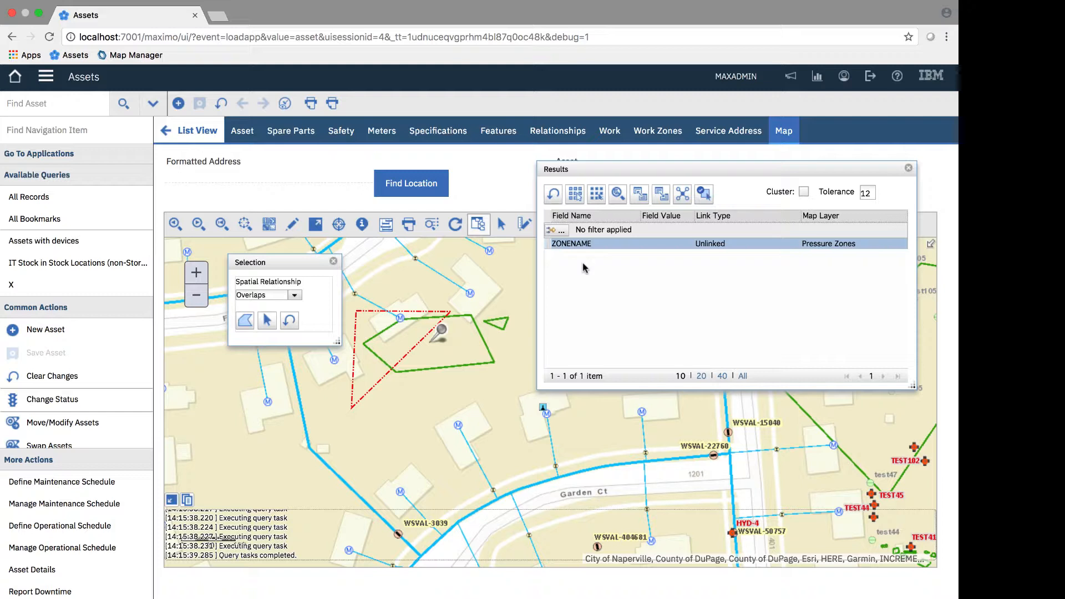
- Clear and close the Overlaps query results, and remove the drawn triangle from the map
left_click(554, 194)
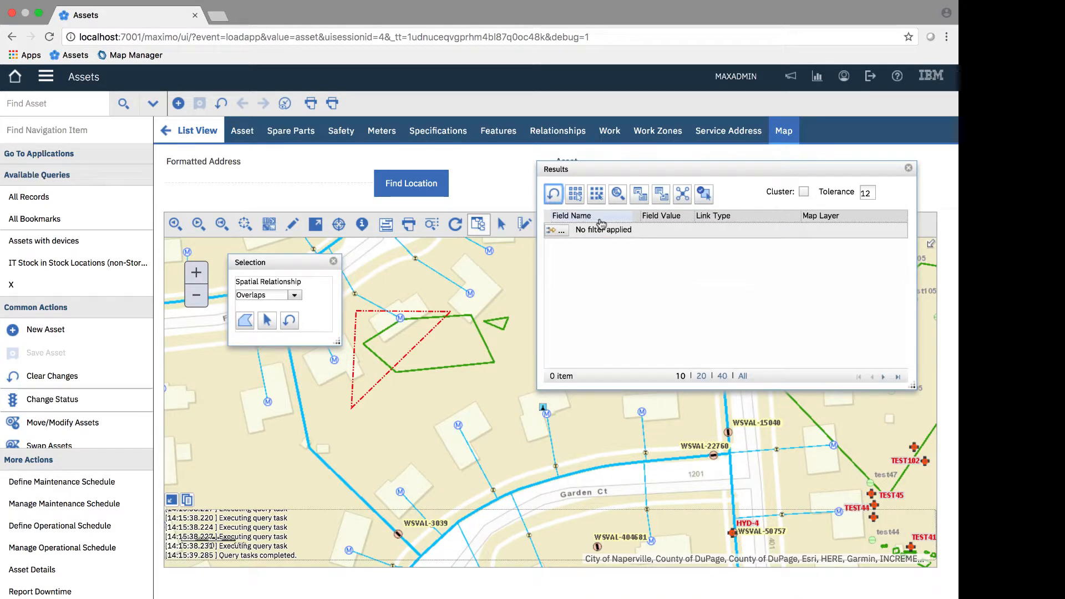
left_click(908, 167)
left_click(289, 320)
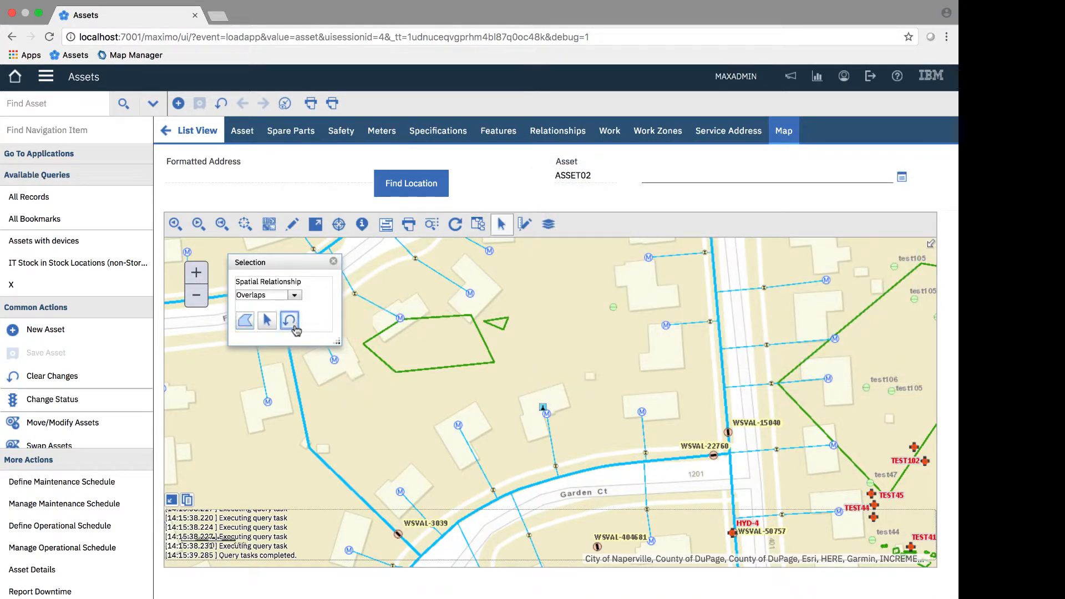
- Select map features with the Touches relationship by picking the lateral line north of Garden Ct, inspect its endpoints, and close the results
left_click(295, 295)
left_click(258, 352)
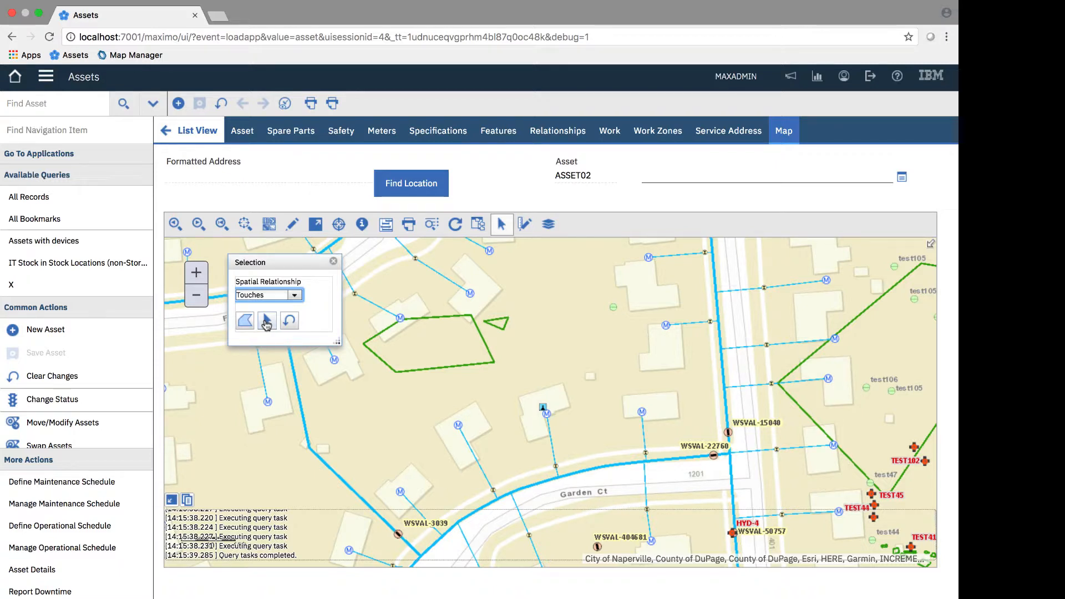
left_click(267, 322)
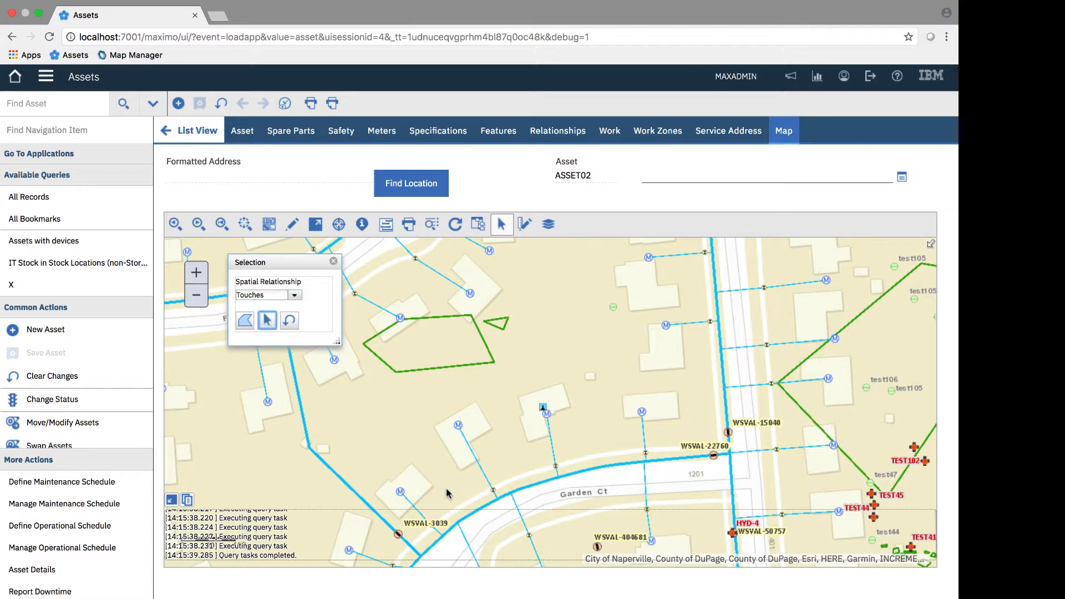
left_click(475, 458)
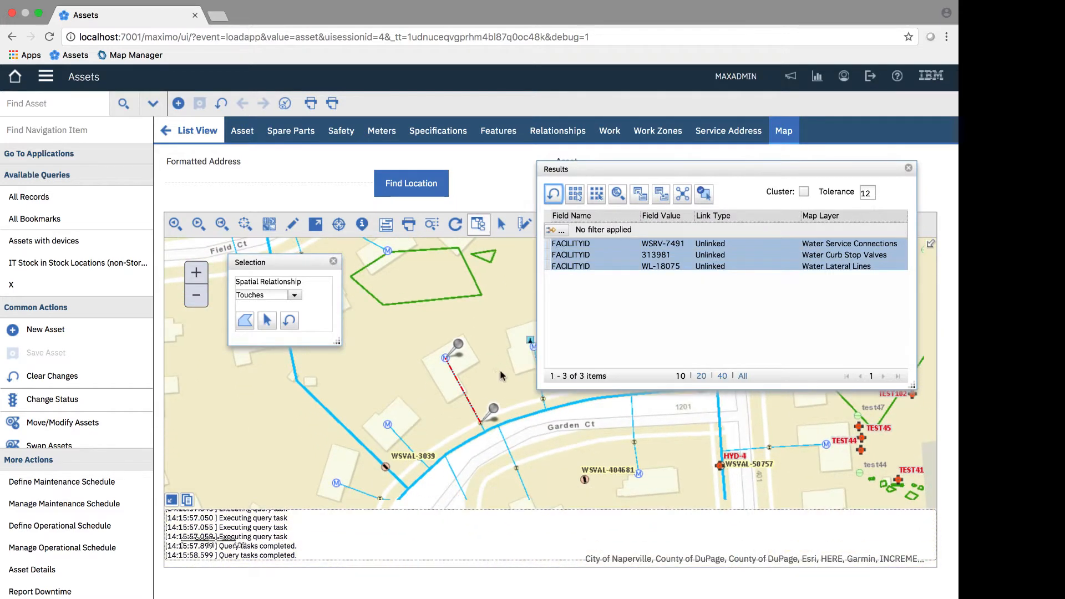
scroll(486, 383, "up", 1)
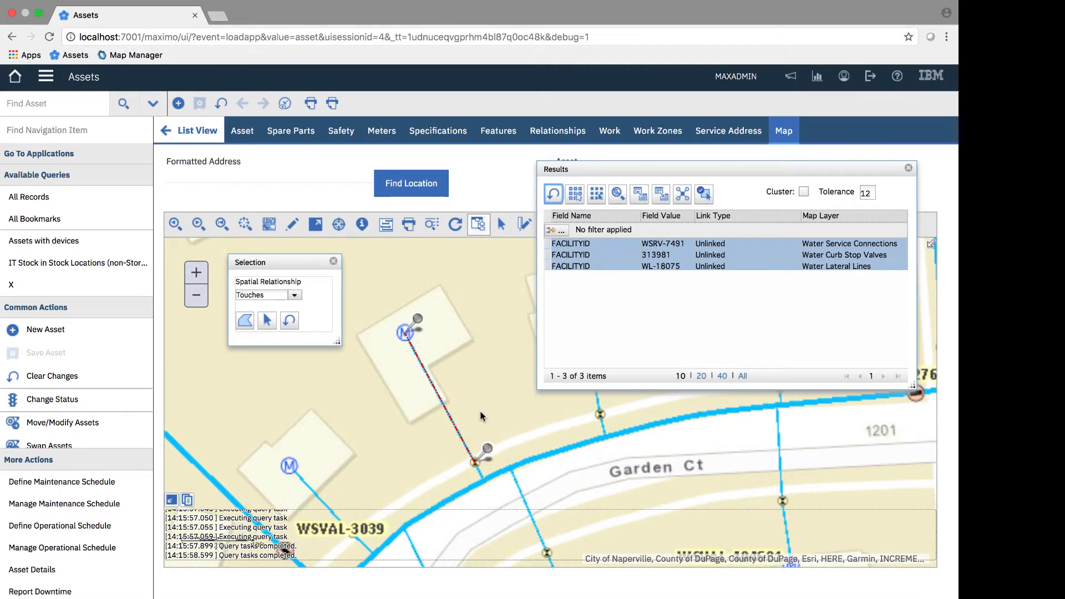
scroll(481, 413, "up", 2)
mouse_move(481, 413)
left_mouse_down()
mouse_move(487, 333)
mouse_move(501, 415)
left_mouse_up()
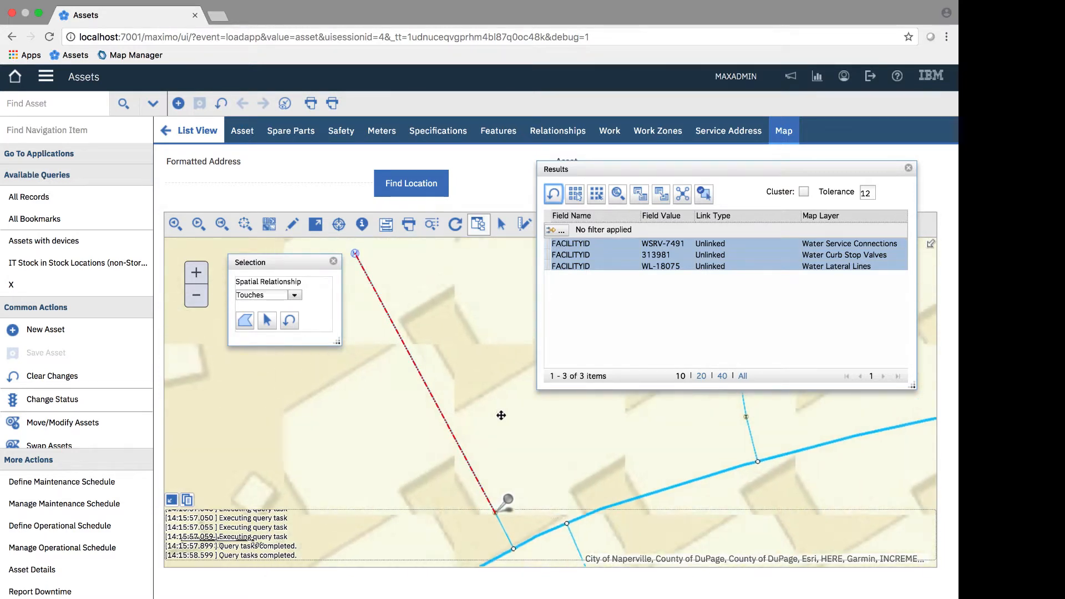
left_click(910, 169)
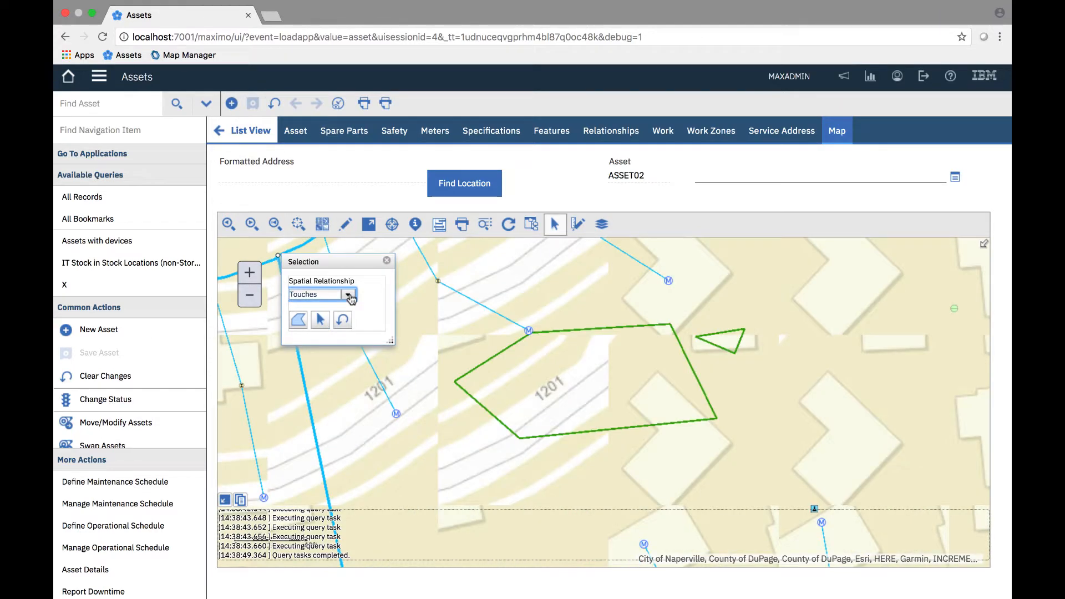
- Select map features with the Within relationship by drawing a triangle inside the larger green zone, and highlight the Pressure Zones result
left_click(349, 295)
left_click(333, 363)
left_click(301, 330)
left_click(526, 377)
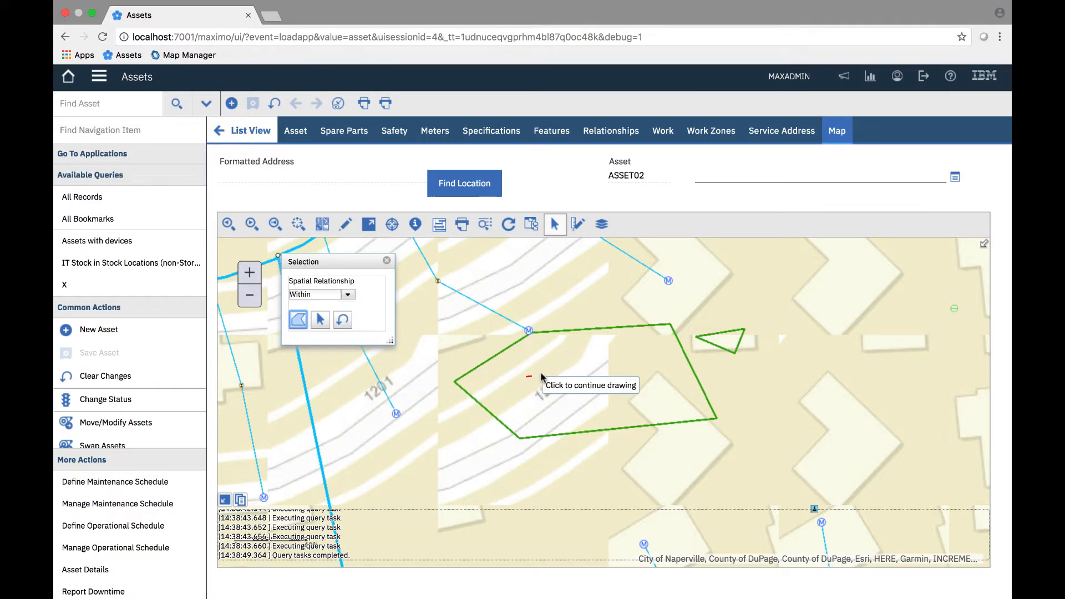
left_click(594, 358)
left_click(661, 385)
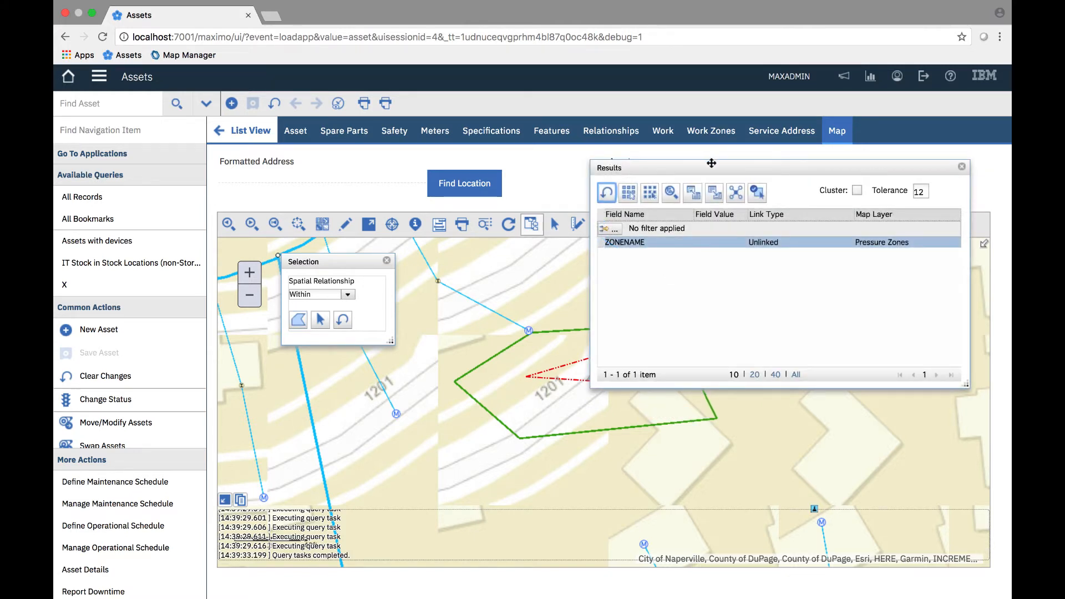
left_click_drag(711, 162, 758, 243)
left_click(819, 316)
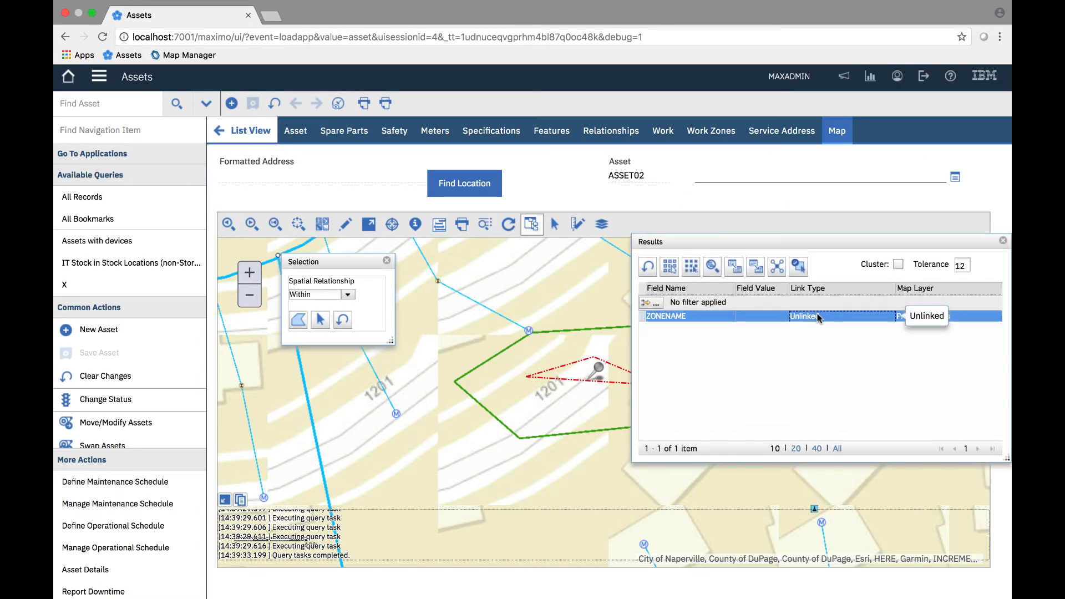